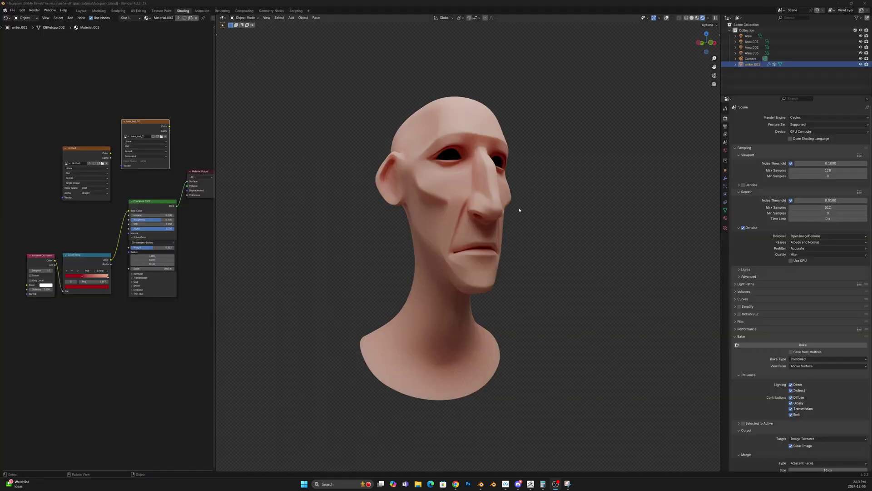
Zoom in on the head's face and turn on viewport overlays.
middle_drag(531, 156, 570, 224)
scroll(590, 217, up, 4)
scroll(573, 223, up, 4)
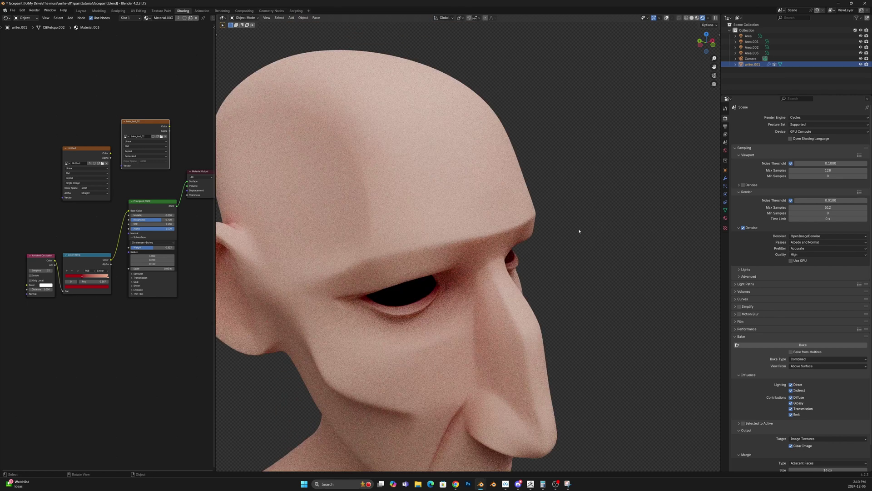
middle_drag(107, 237, 87, 240)
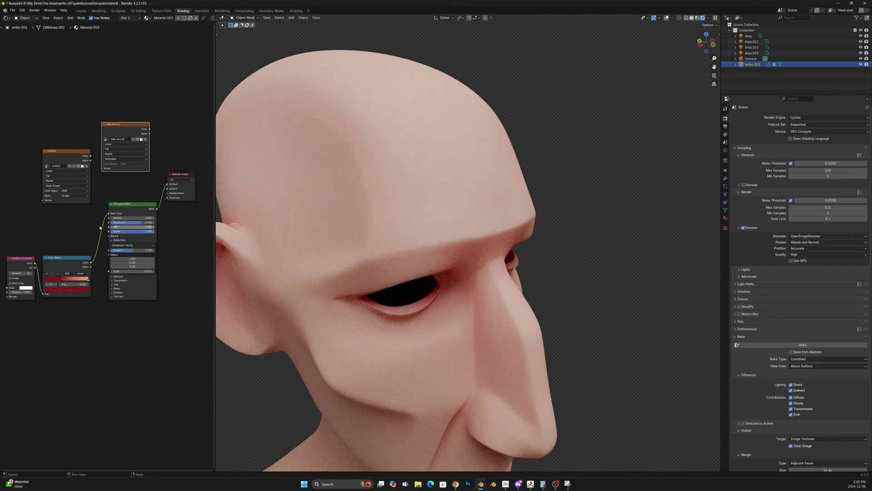
scroll(479, 103, down, 6)
scroll(489, 195, up, 5)
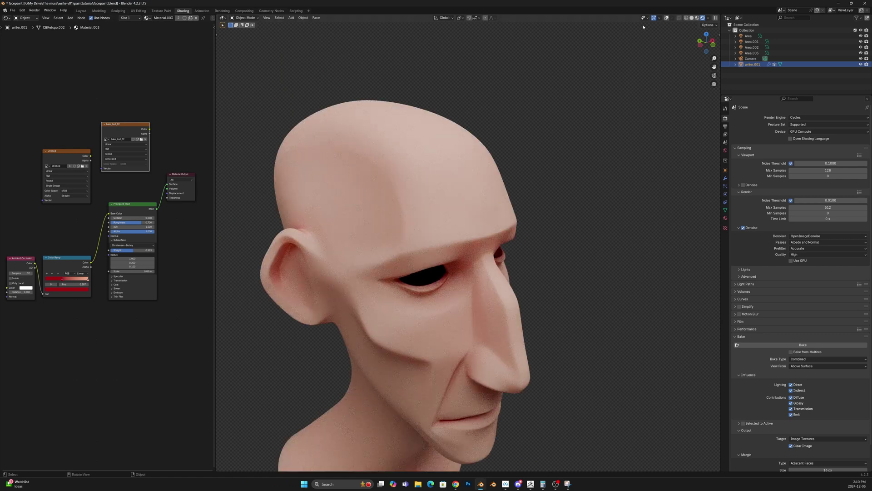
click(667, 18)
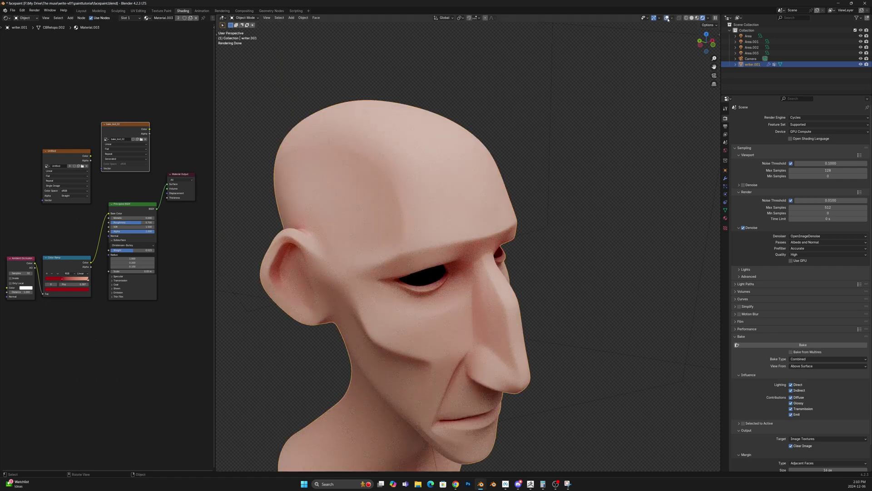
Move the Untitled image node up-left and the bake_test_02 node down-left.
middle_drag(522, 126, 428, 248)
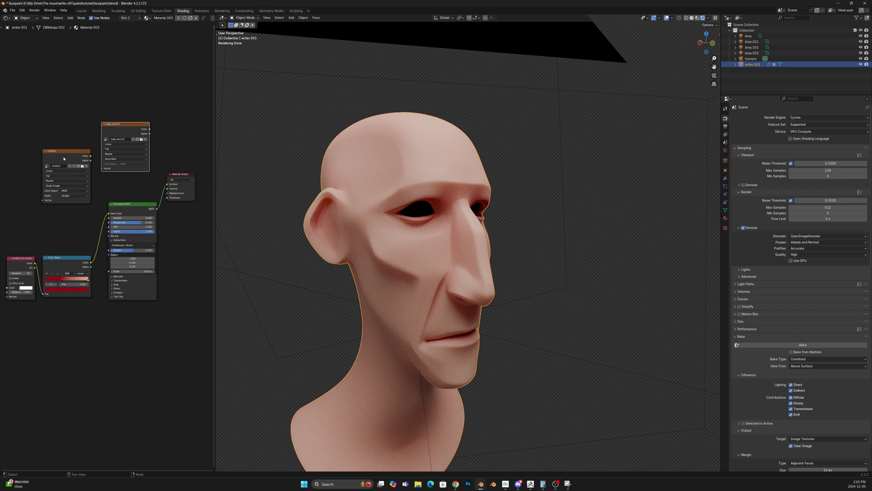
drag(64, 158, 36, 138)
drag(123, 124, 119, 132)
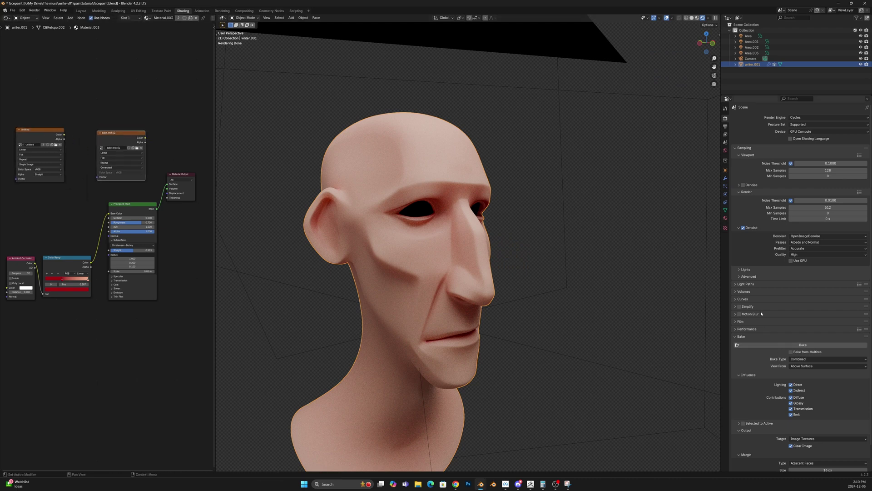
Bake the head's lighting and switch the viewport to Solid shading.
click(806, 346)
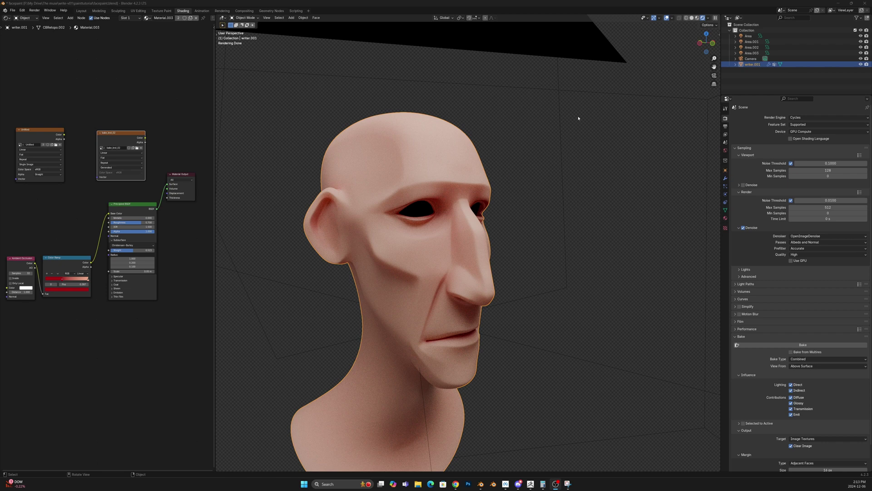
click(692, 18)
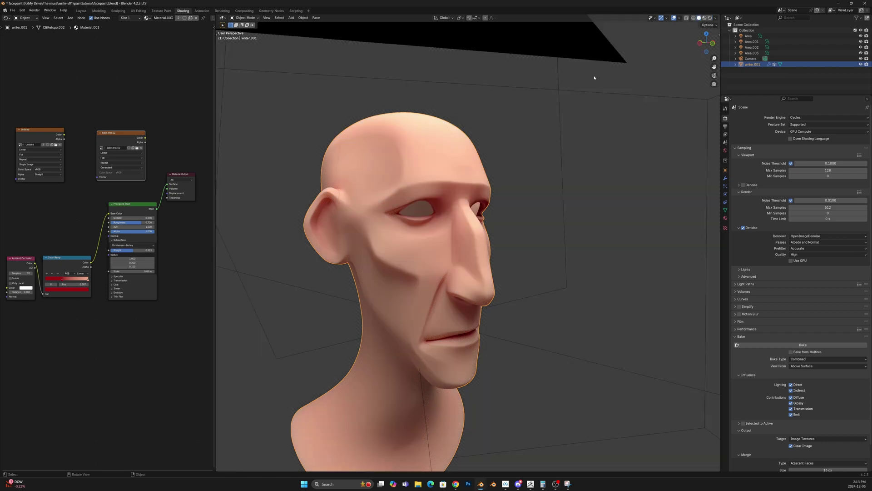
mouse_move(594, 78)
middle_down()
mouse_move(465, 192)
mouse_move(522, 190)
middle_up()
scroll(524, 191, up, 5)
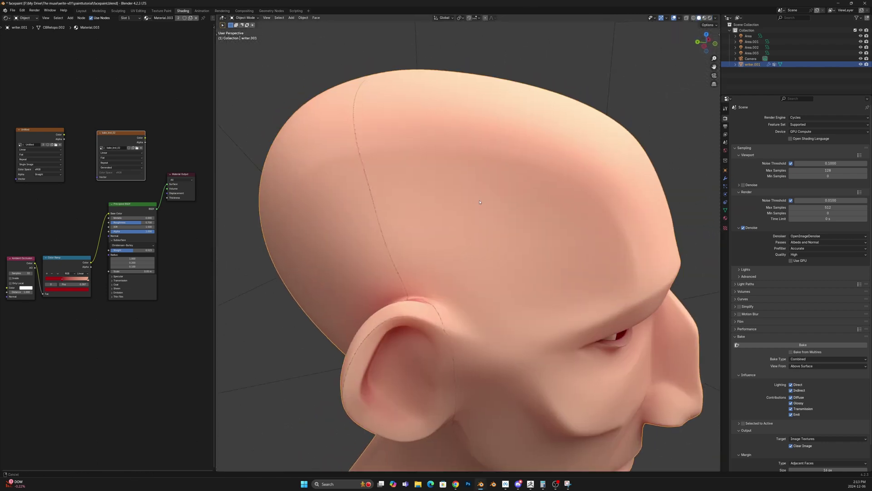
Set the shading Color to Texture and zoom in on the dark seam lines.
click(715, 17)
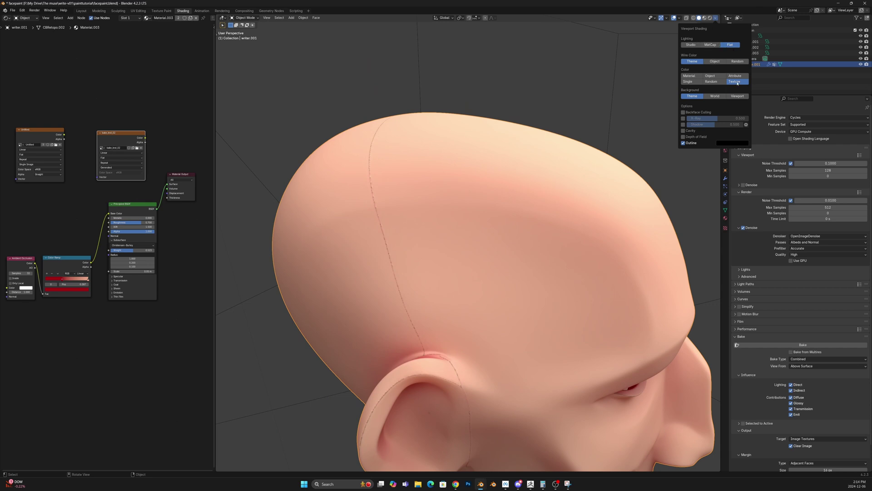
scroll(405, 250, up, 3)
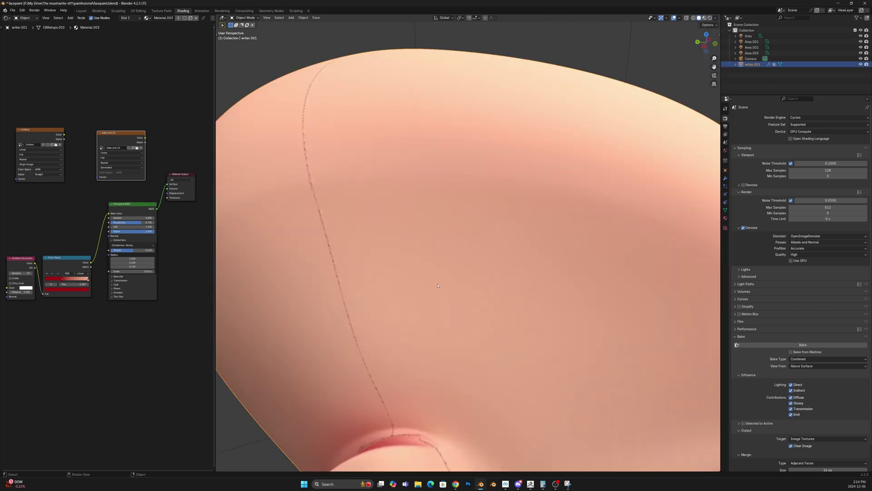
middle_drag(438, 285, 492, 293)
scroll(474, 196, up, 3)
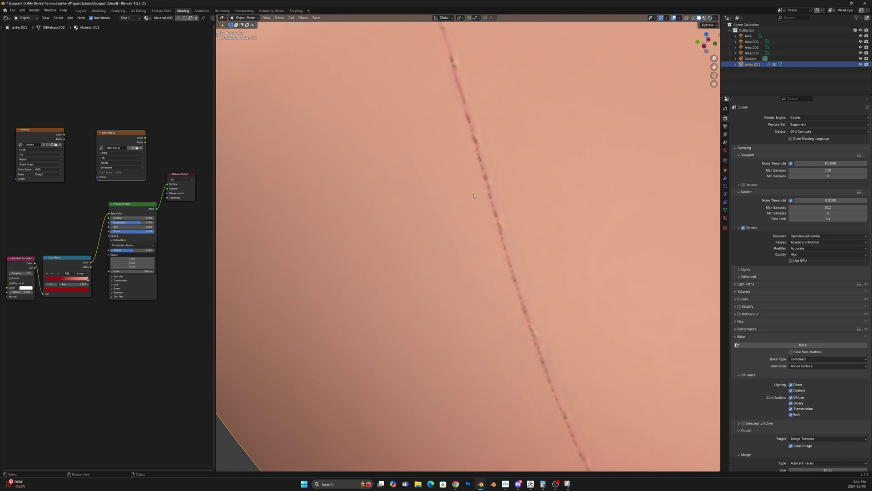
scroll(491, 222, down, 4)
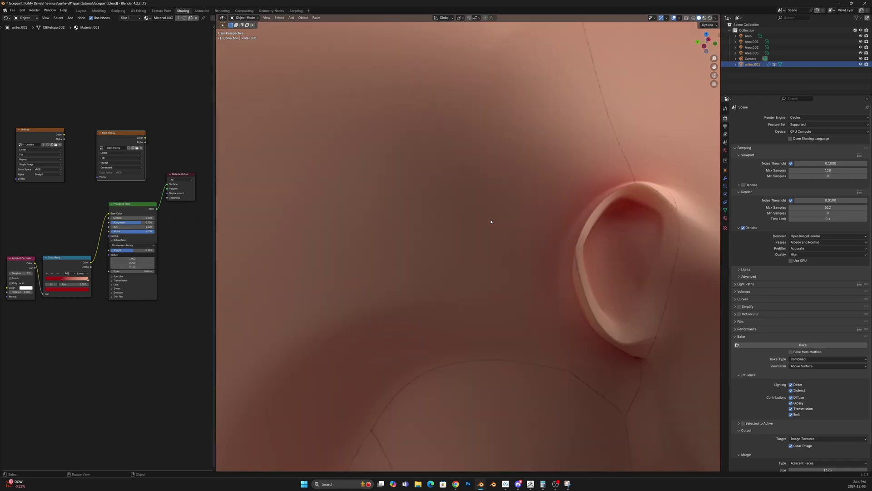
scroll(506, 323, down, 6)
mouse_move(451, 253)
middle_down()
mouse_move(477, 253)
mouse_move(396, 255)
mouse_move(397, 206)
mouse_move(448, 163)
mouse_move(477, 228)
mouse_move(454, 264)
middle_up()
scroll(448, 164, up, 4)
scroll(477, 228, up, 3)
scroll(408, 237, up, 2)
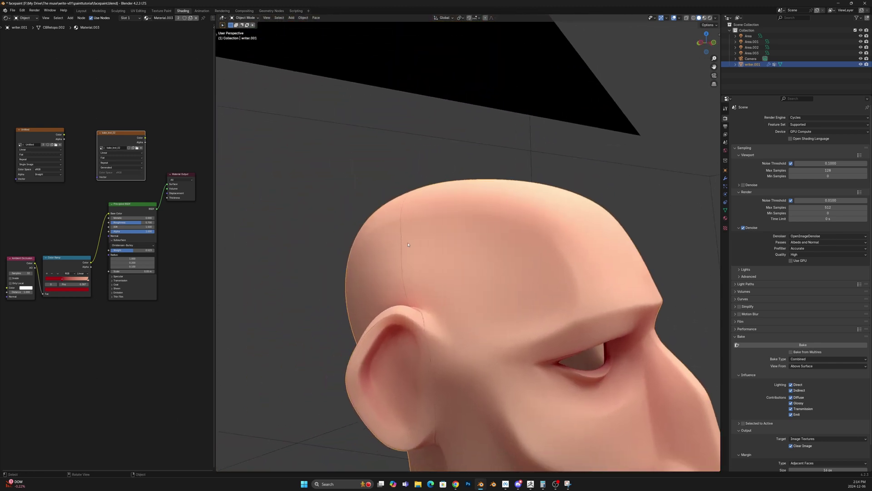
scroll(408, 237, up, 2)
scroll(491, 231, up, 2)
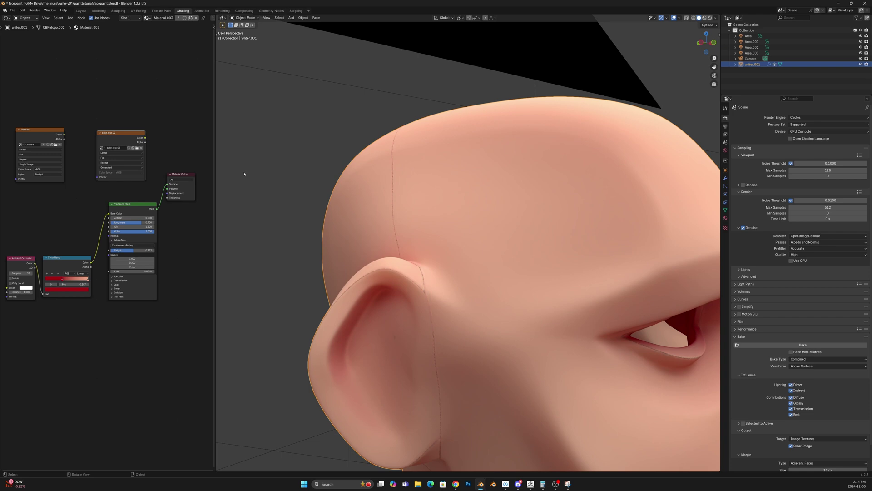
Move the bake_test_02 node up-left and add a new Image Texture node.
drag(111, 133, 104, 97)
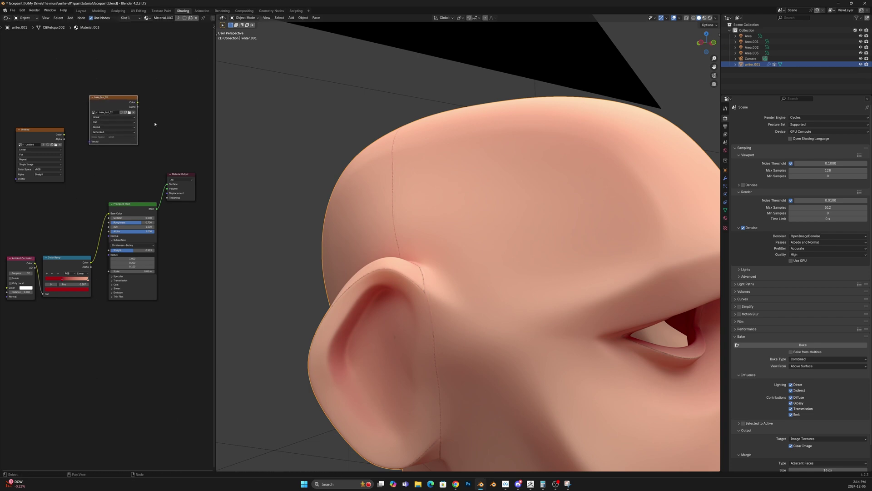
click(122, 164)
key(shift+a)
click(128, 168)
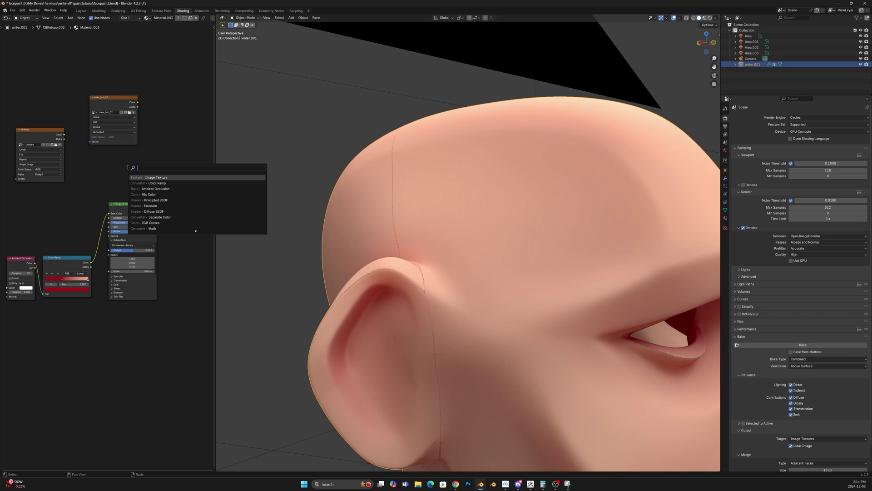
click(165, 177)
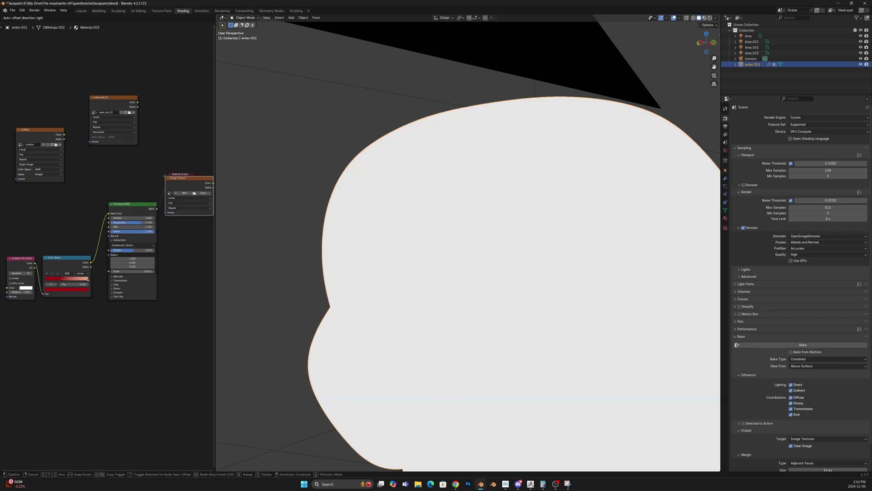
click(115, 164)
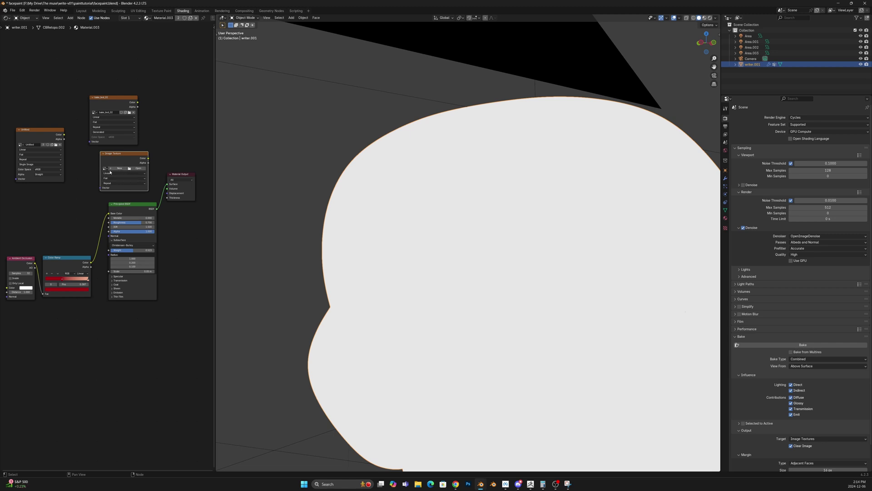
Give the node a new blank 4096 × 4096 image named bake4, without alpha.
click(111, 168)
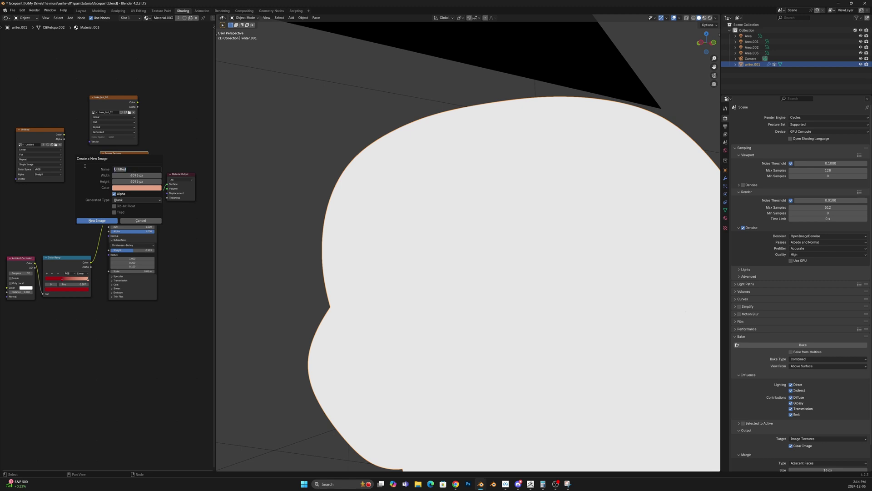
text(bake4)
click(97, 220)
mouse_move(131, 159)
mouse_down()
mouse_move(120, 155)
mouse_move(112, 133)
mouse_move(131, 154)
mouse_up()
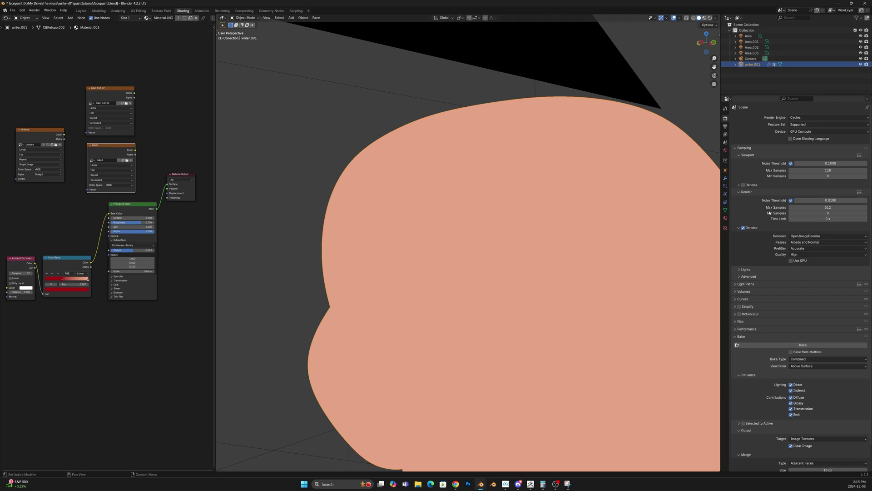
Disable render Denoise and bake Combined lighting into bake4, viewing the ear.
click(743, 228)
click(815, 346)
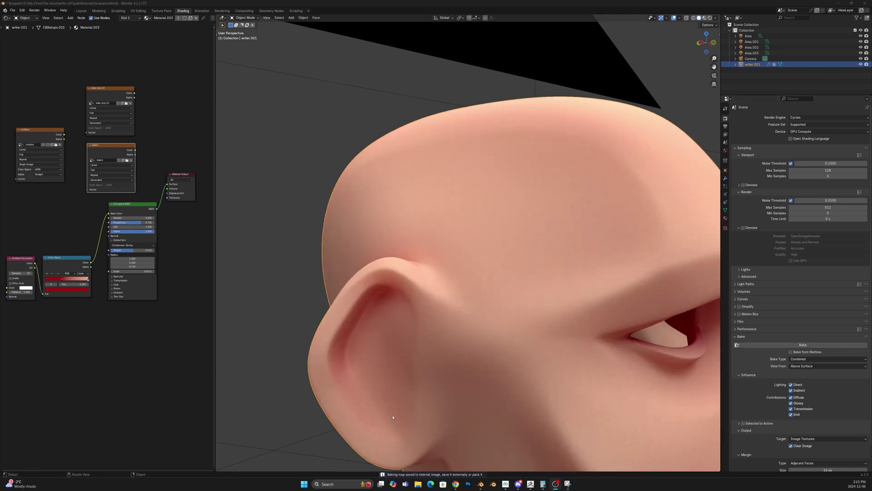
middle_drag(559, 236, 495, 282)
scroll(495, 282, up, 2)
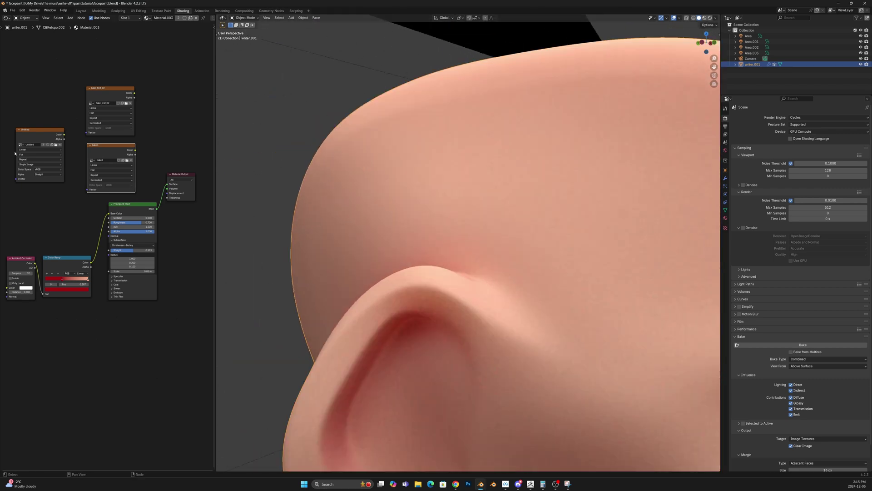
Toggle between bake_test_02 and bake4 textures, ending with seam-free bake4 active.
click(103, 92)
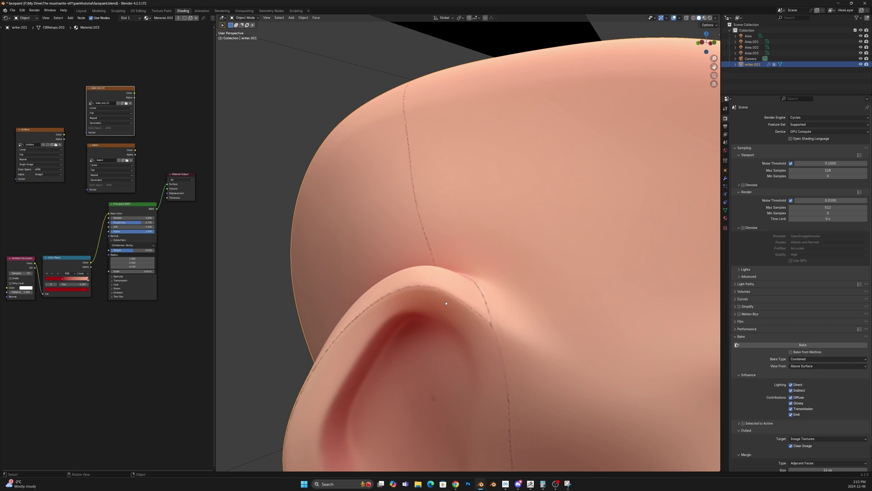
click(113, 148)
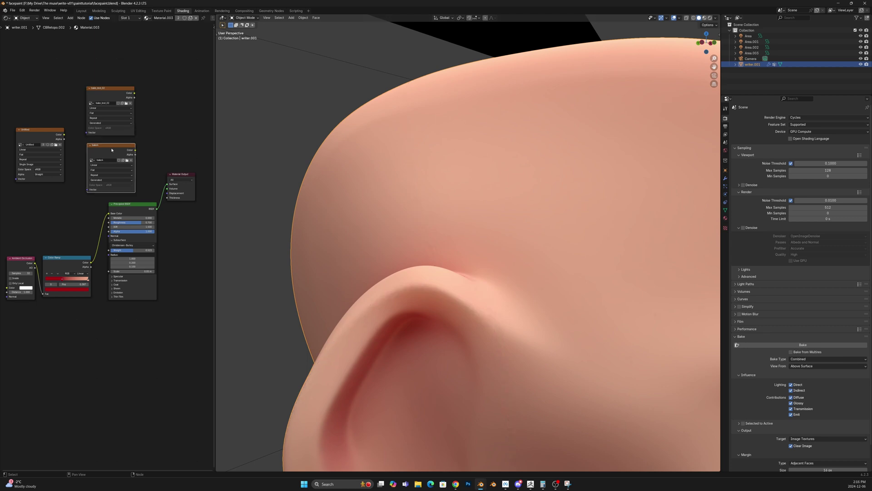
click(108, 94)
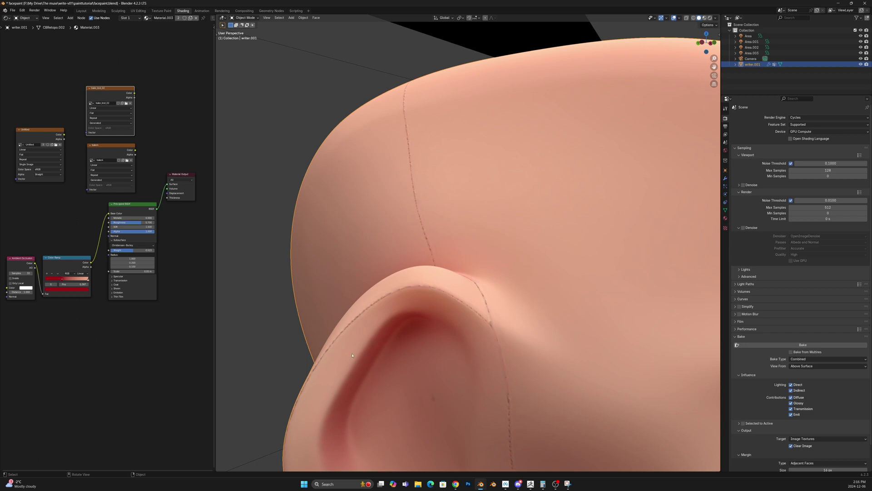
click(112, 149)
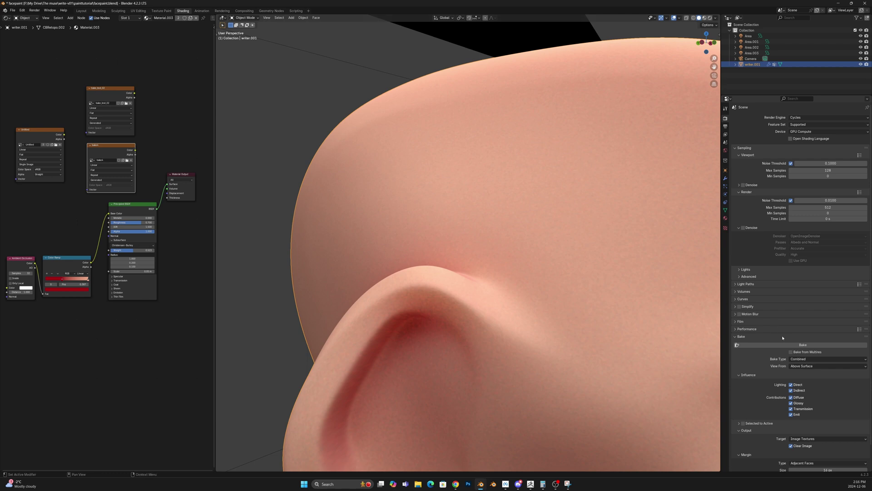
scroll(762, 361, down, 2)
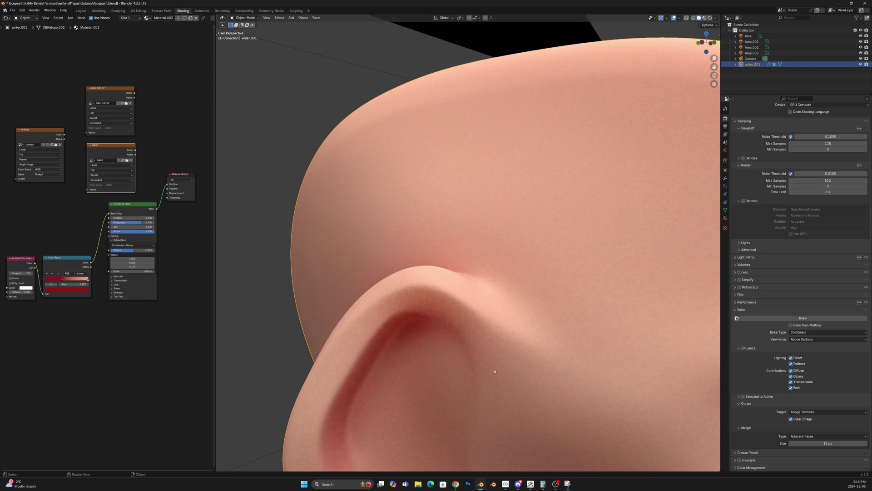
scroll(495, 372, down, 5)
scroll(483, 317, up, 4)
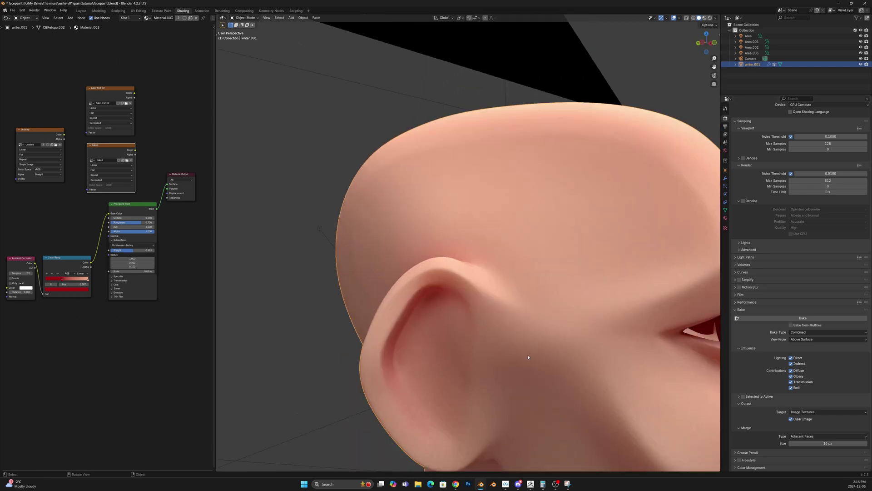
scroll(529, 357, down, 4)
middle_drag(528, 357, 499, 350)
scroll(507, 343, up, 5)
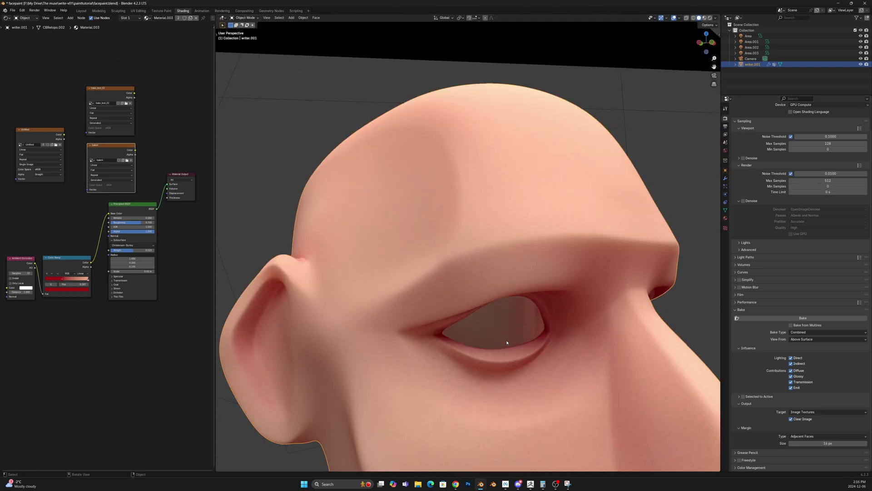